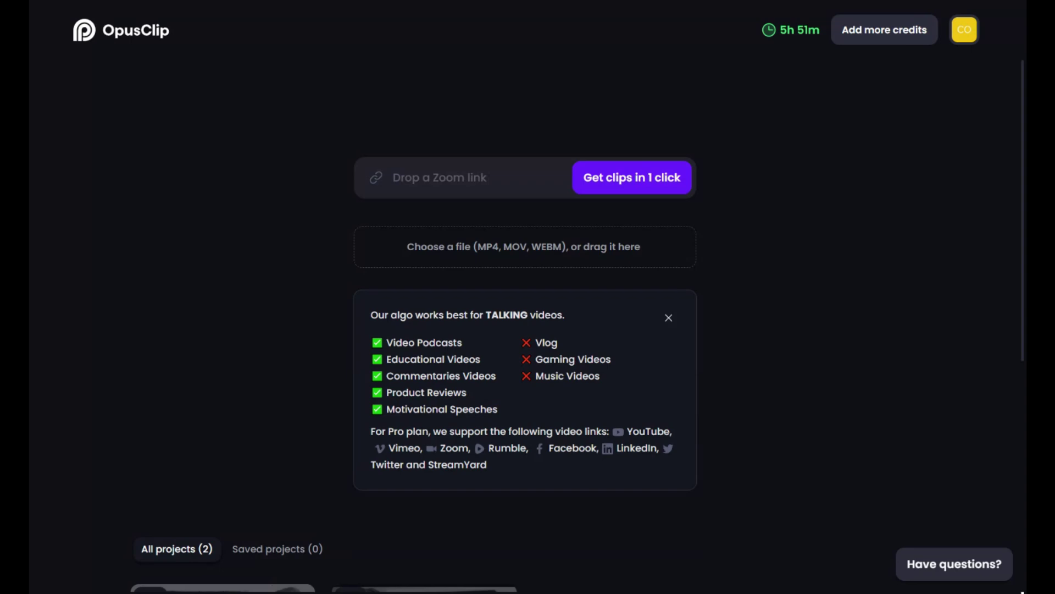
Open the 'How to Set Up a Betta Fish Tank' project to see its clips.
{"action": "scroll", "coordinate": [311, 219], "scroll_direction": "down", "scroll_amount": 4}
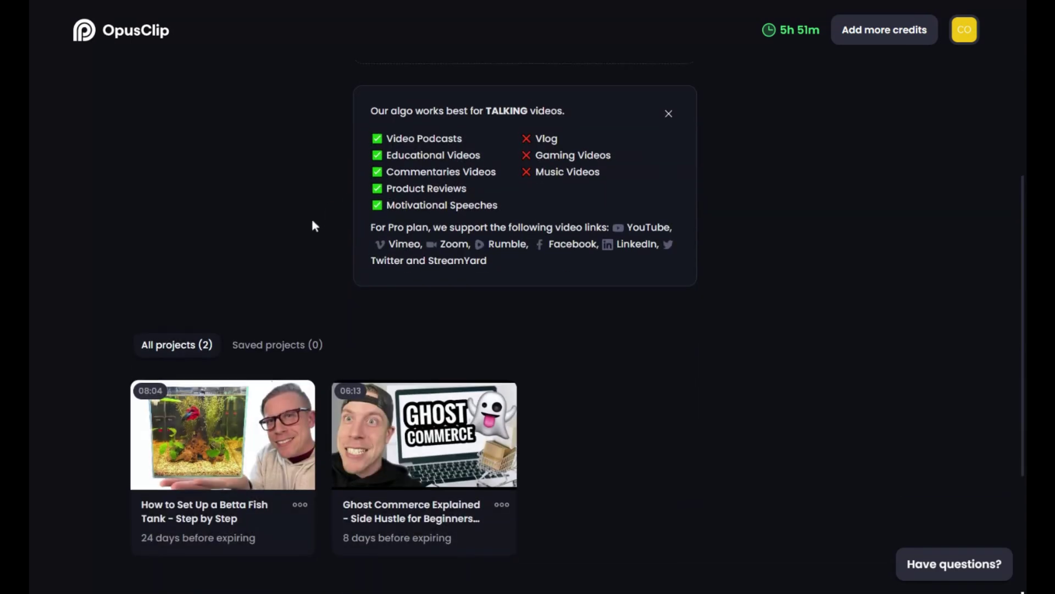
{"action": "scroll", "coordinate": [313, 226], "scroll_direction": "up", "scroll_amount": 4}
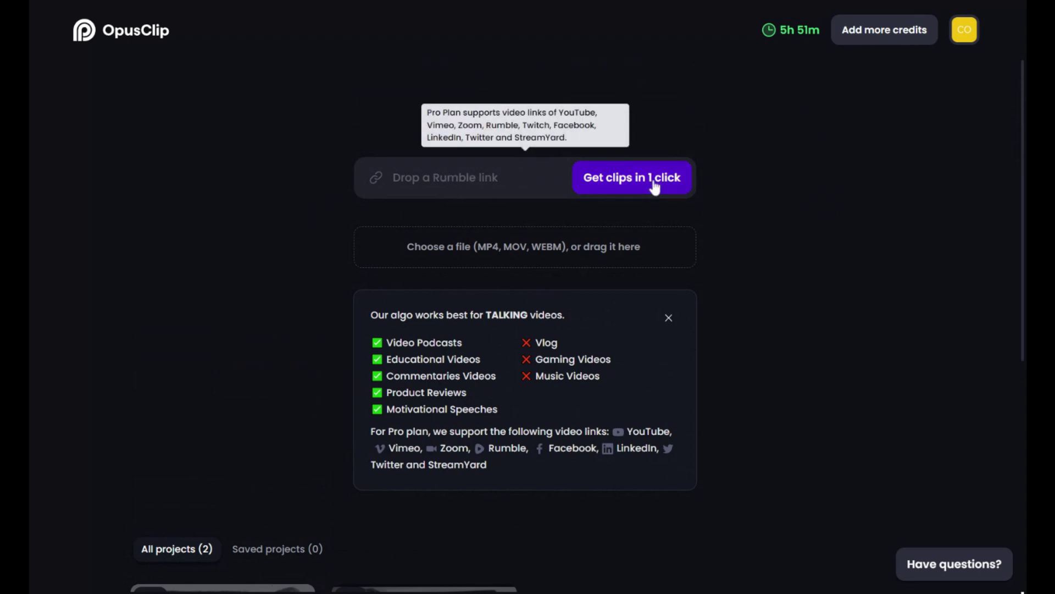
{"action": "scroll", "coordinate": [736, 190], "scroll_direction": "down", "scroll_amount": 5}
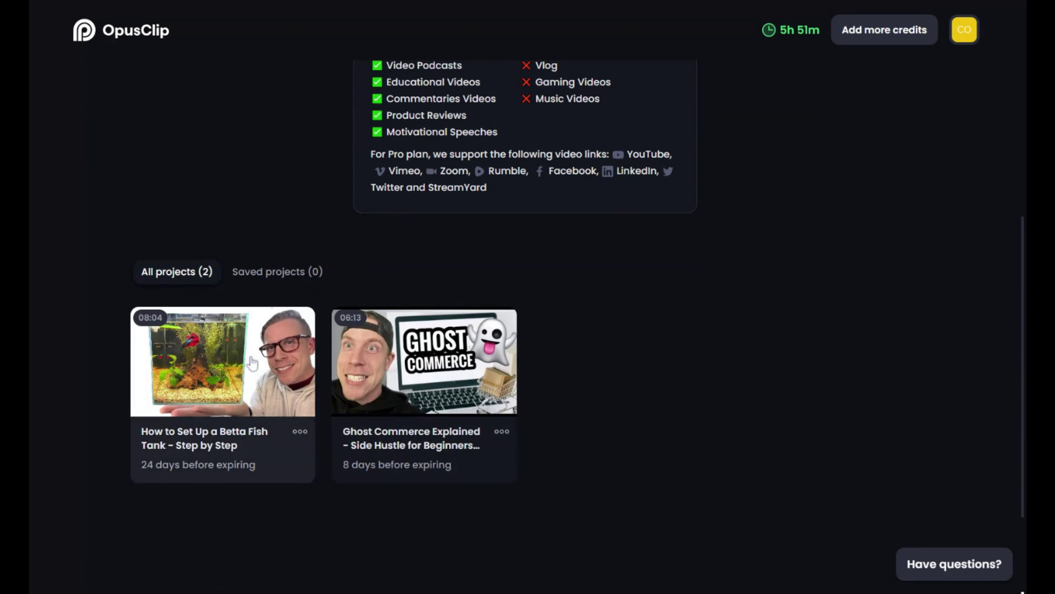
{"action": "scroll", "coordinate": [529, 381], "scroll_direction": "down", "scroll_amount": 2}
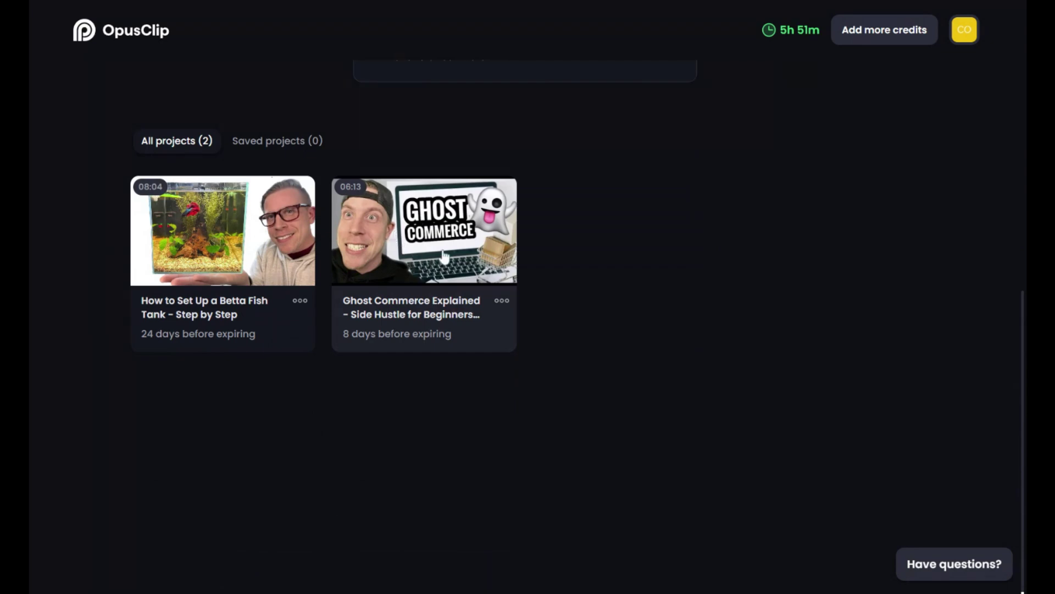
{"action": "left_click", "coordinate": [250, 239]}
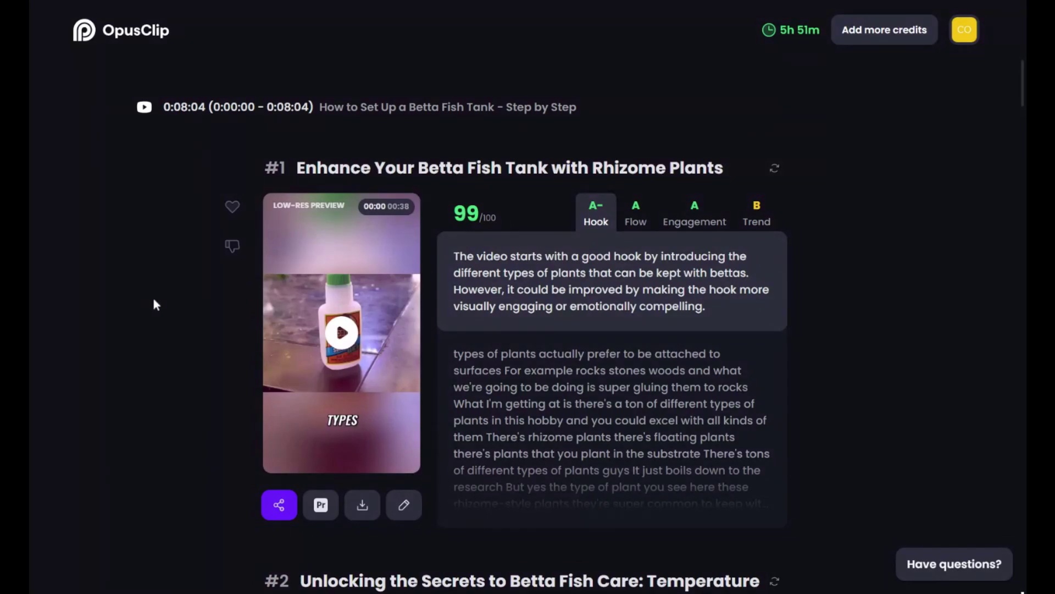
Browse the ranked clip list and return to the 99/100 top clip.
{"action": "scroll", "coordinate": [155, 301], "scroll_direction": "down", "scroll_amount": 8}
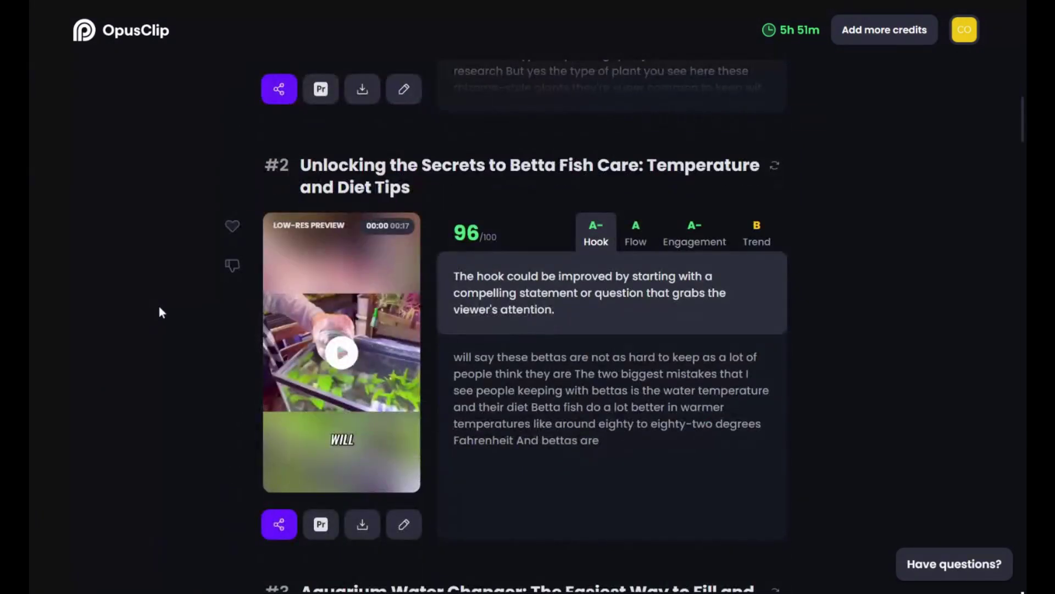
{"action": "scroll", "coordinate": [162, 311], "scroll_direction": "down", "scroll_amount": 3}
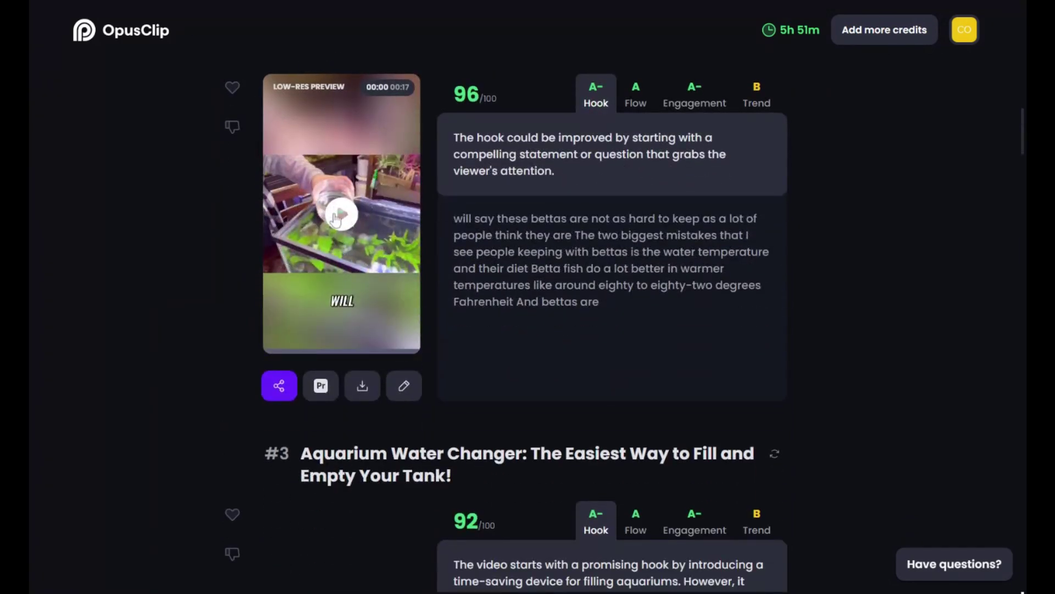
{"action": "scroll", "coordinate": [188, 239], "scroll_direction": "up", "scroll_amount": 5}
{"action": "scroll", "coordinate": [193, 244], "scroll_direction": "down", "scroll_amount": 6}
{"action": "scroll", "coordinate": [191, 251], "scroll_direction": "down", "scroll_amount": 5}
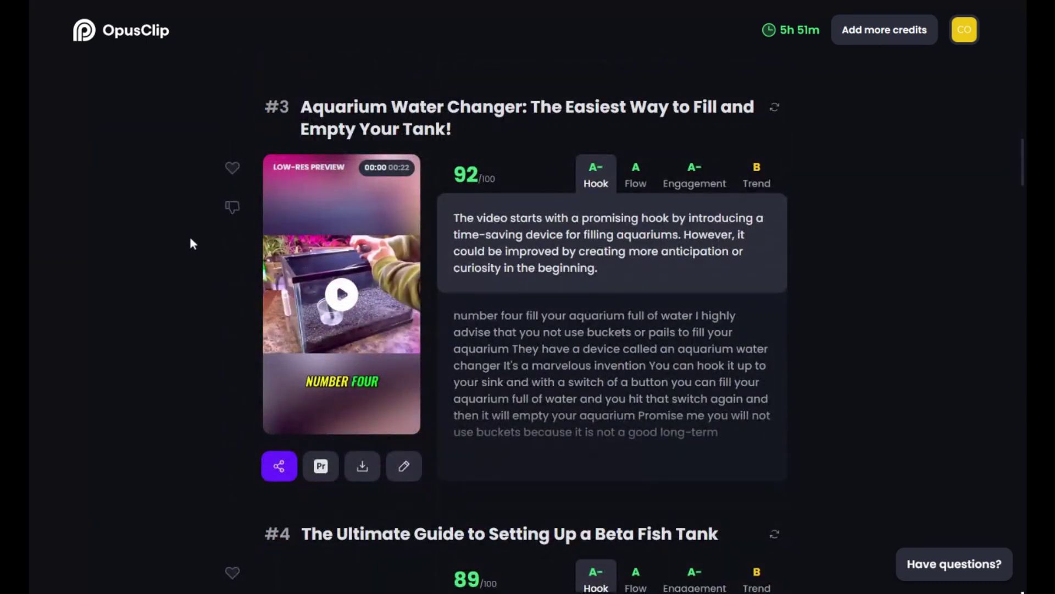
{"action": "scroll", "coordinate": [190, 239], "scroll_direction": "down", "scroll_amount": 8}
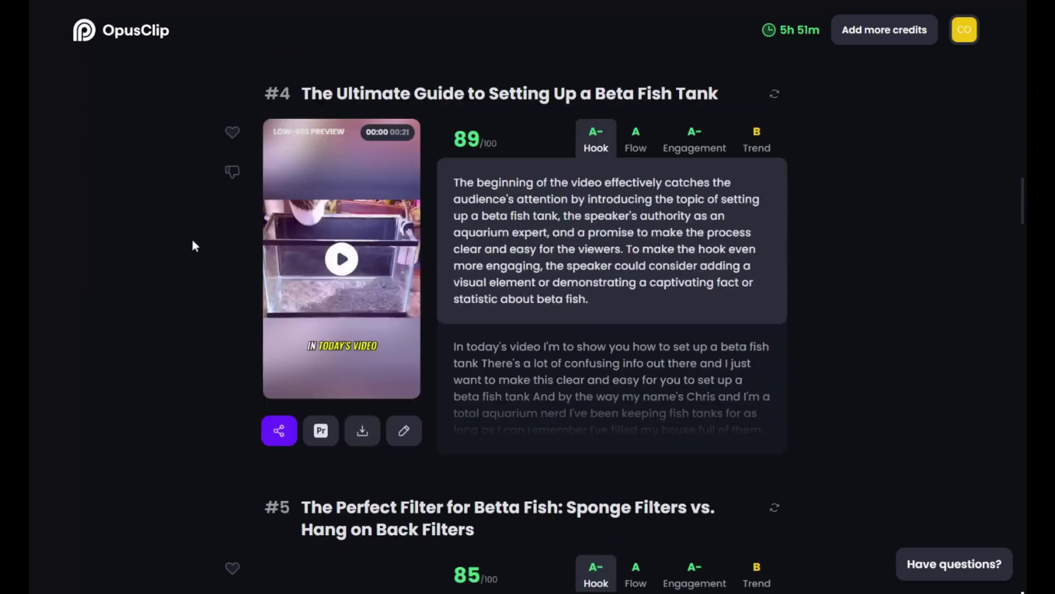
{"action": "scroll", "coordinate": [193, 246], "scroll_direction": "down", "scroll_amount": 12}
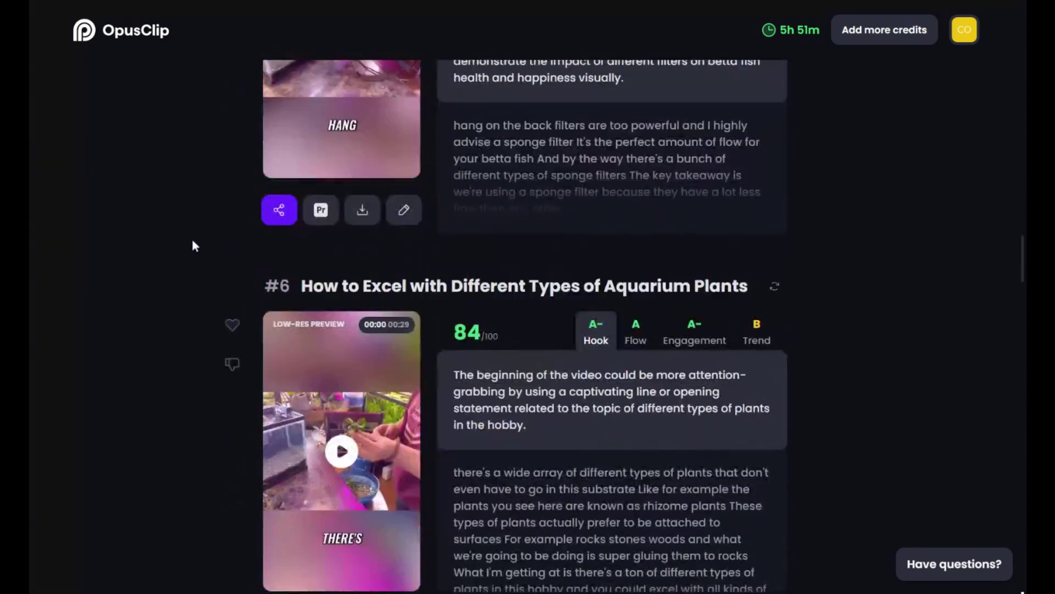
{"action": "scroll", "coordinate": [192, 245], "scroll_direction": "down", "scroll_amount": 12}
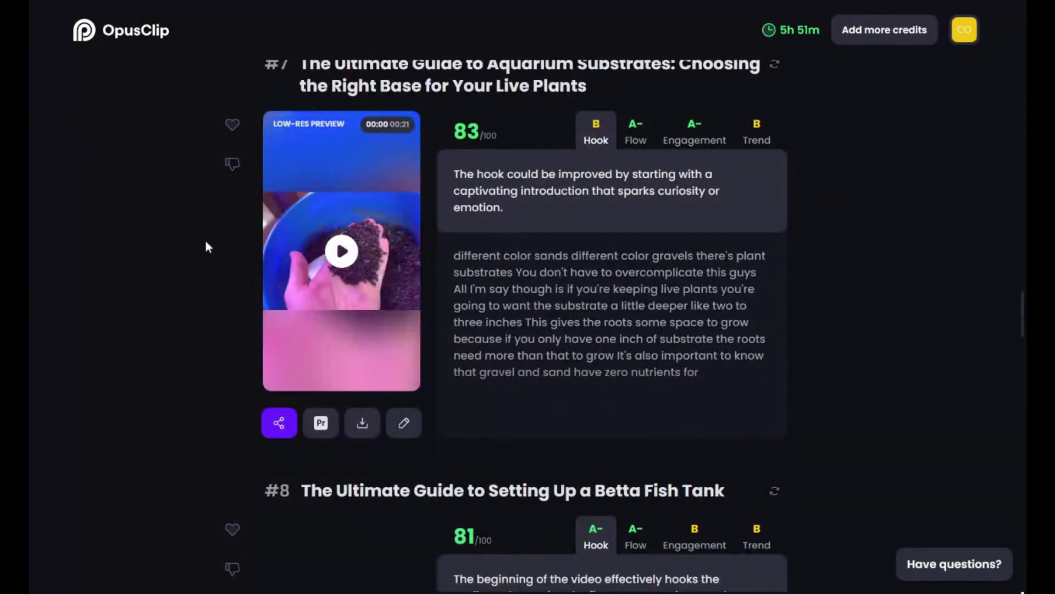
{"action": "scroll", "coordinate": [206, 247], "scroll_direction": "up", "scroll_amount": 20}
{"action": "scroll", "coordinate": [205, 247], "scroll_direction": "up", "scroll_amount": 20}
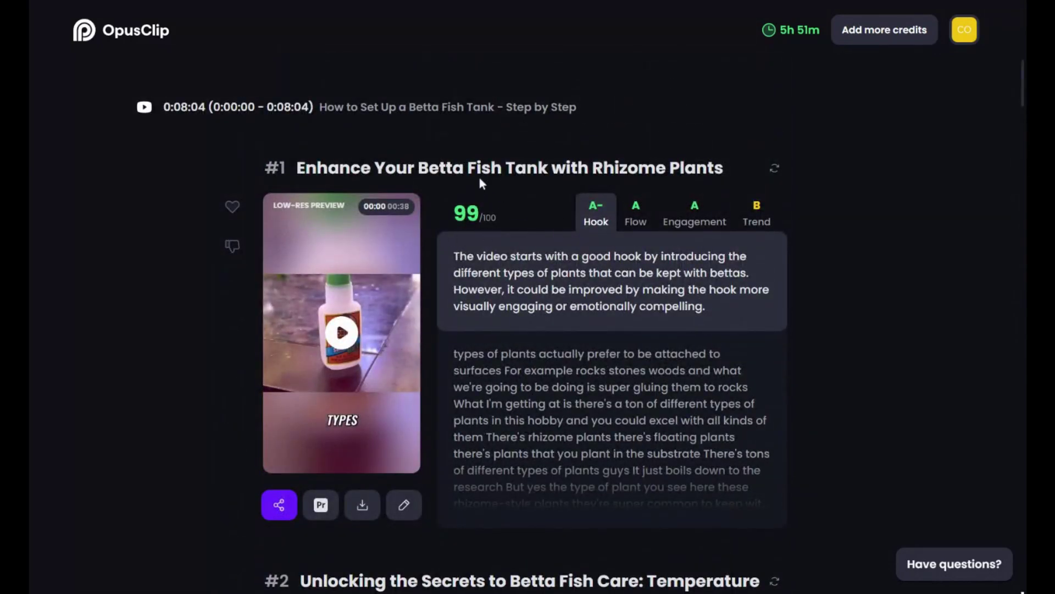
Preview the 'Enhance Your Betta Fish Tank with Rhizome Plants' clip, then edit it.
{"action": "mouse_move", "coordinate": [466, 213]}
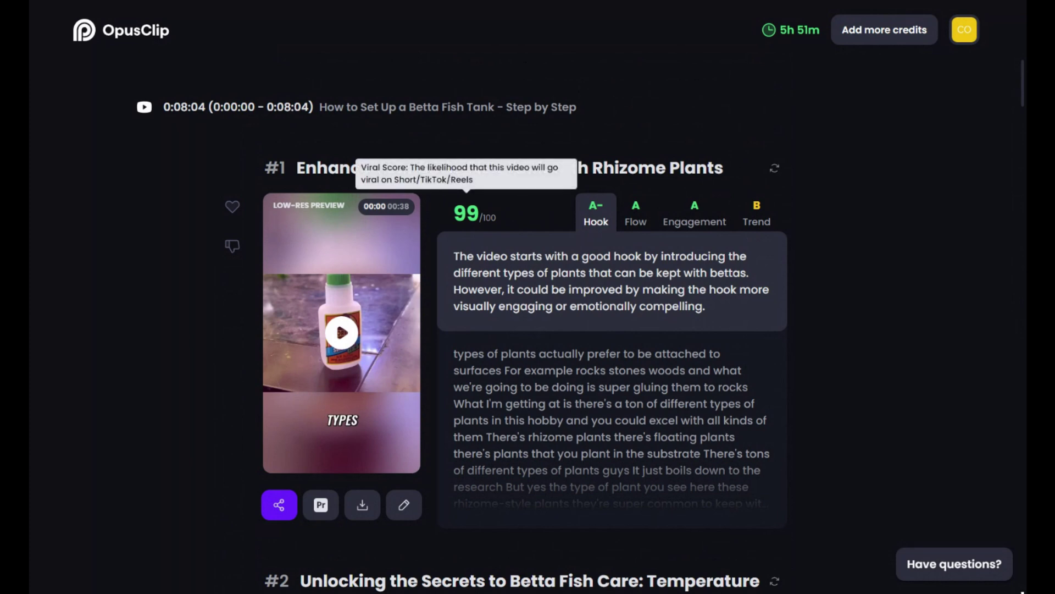
{"action": "scroll", "coordinate": [185, 325], "scroll_direction": "down", "scroll_amount": 1}
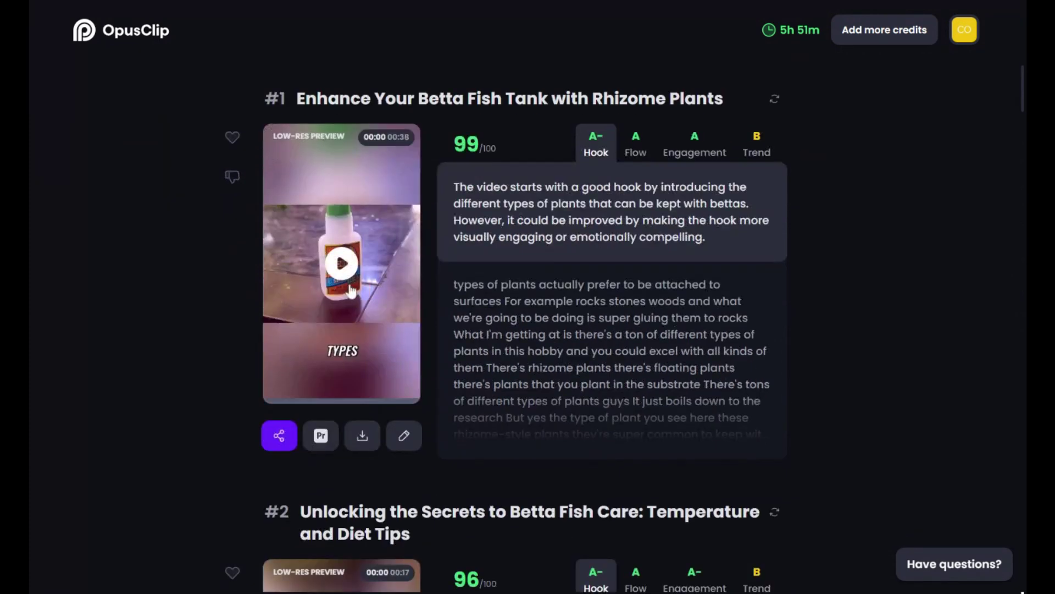
{"action": "left_click", "coordinate": [342, 267]}
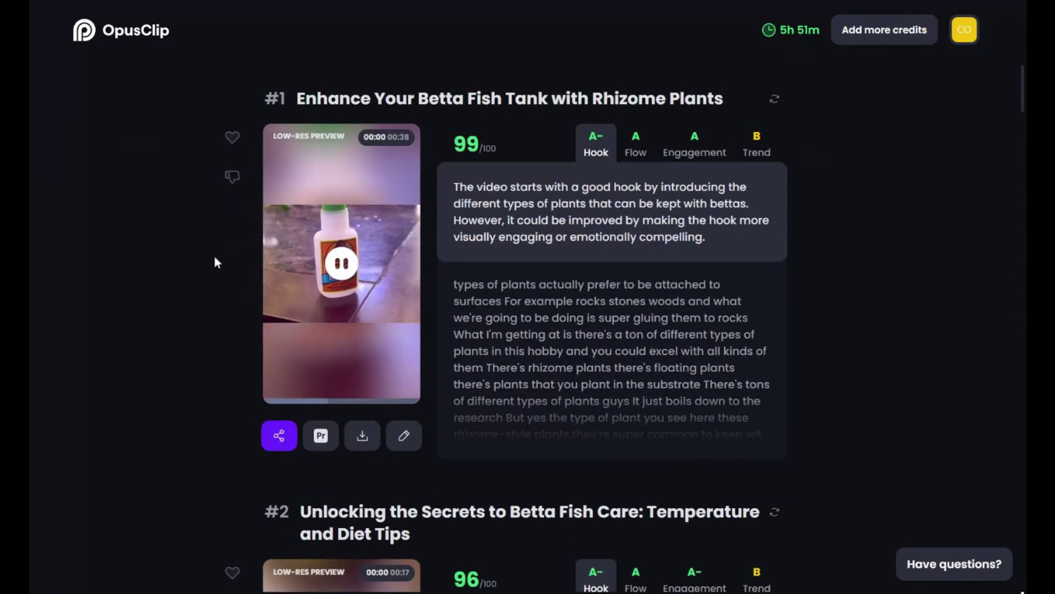
{"action": "left_click", "coordinate": [341, 261]}
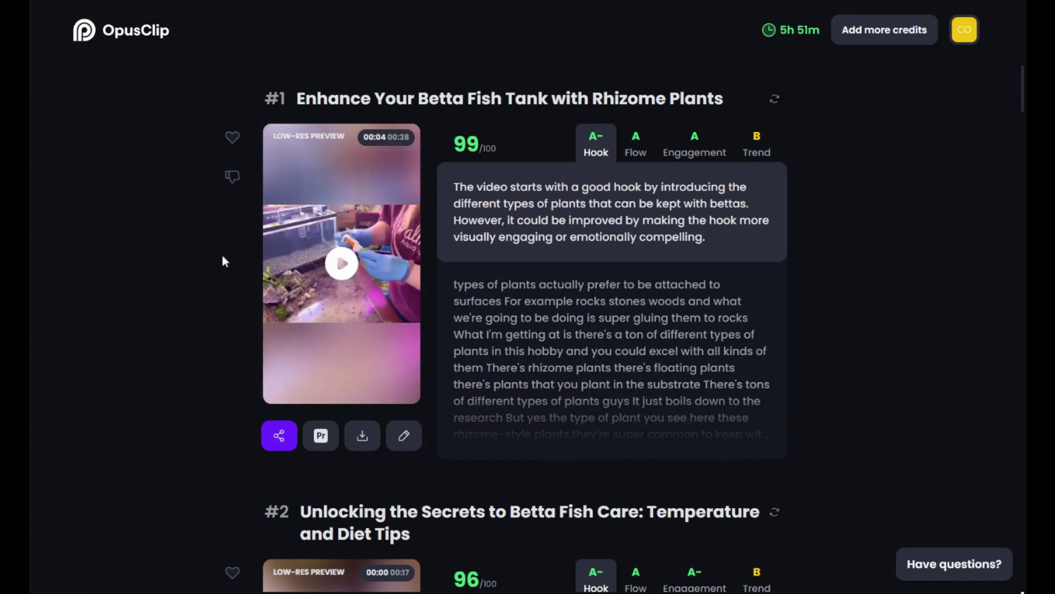
{"action": "left_click", "coordinate": [346, 265]}
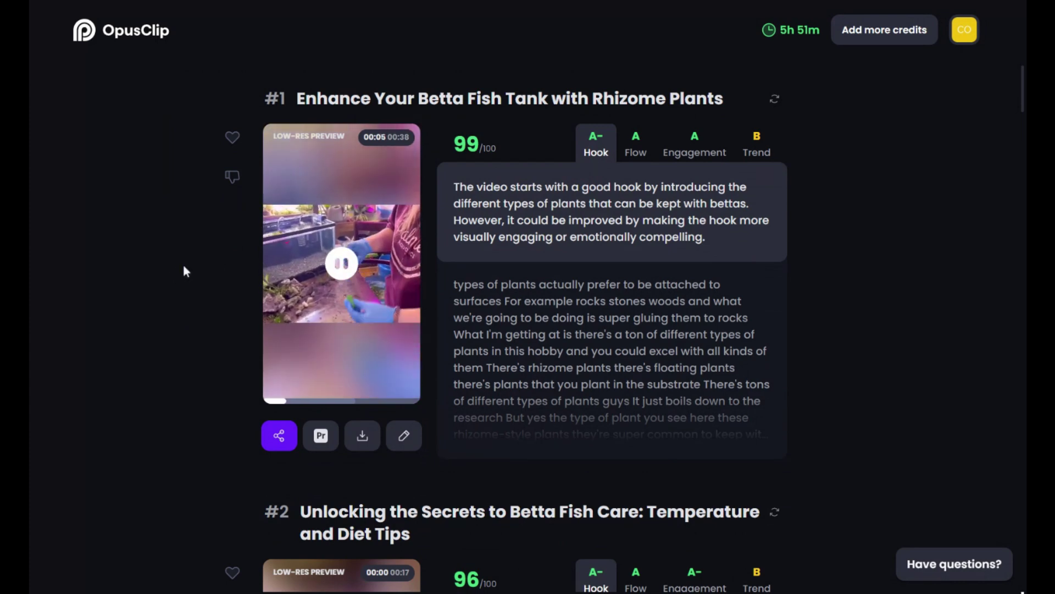
{"action": "left_click", "coordinate": [346, 281]}
{"action": "left_click", "coordinate": [404, 443]}
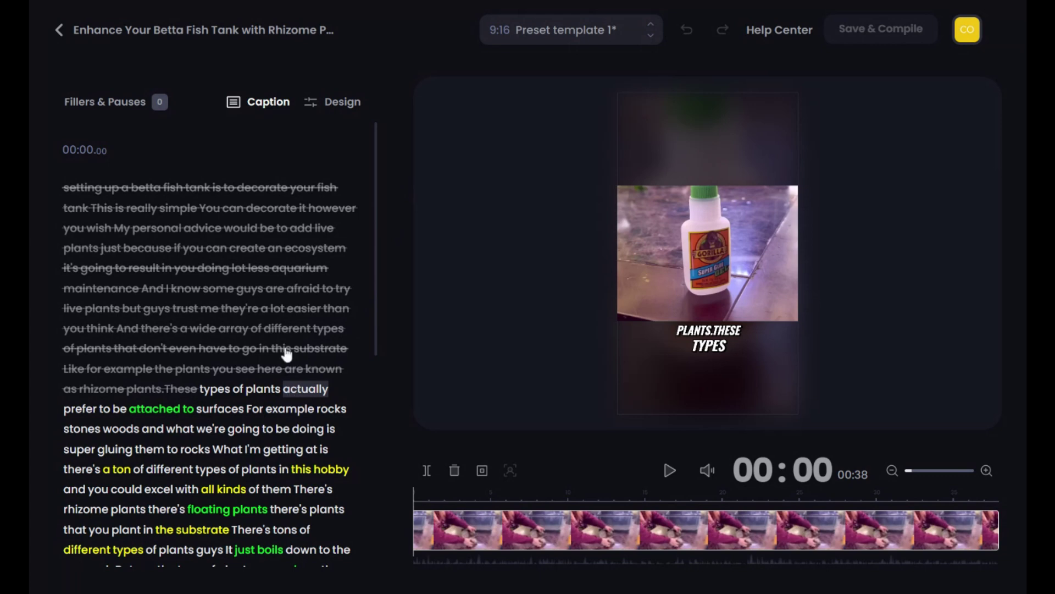
Skim the transcript, then switch the side panel to the Design settings.
{"action": "scroll", "coordinate": [181, 468], "scroll_direction": "down", "scroll_amount": 4}
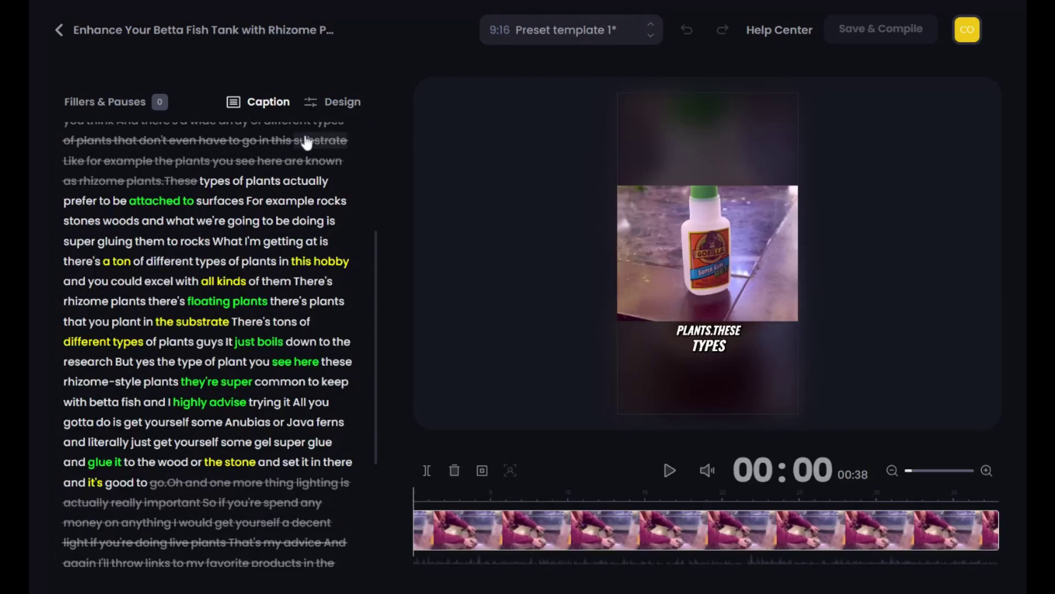
{"action": "left_click", "coordinate": [346, 103]}
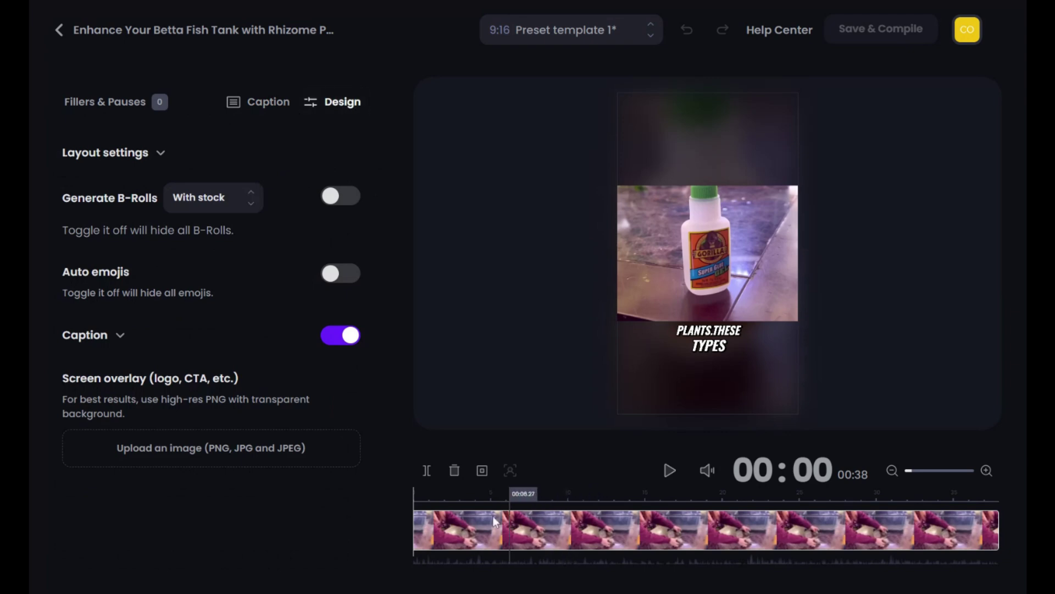
Reposition the B-roll image at 00:07, select the main video, and enable Generate B-Rolls.
{"action": "left_click", "coordinate": [518, 488]}
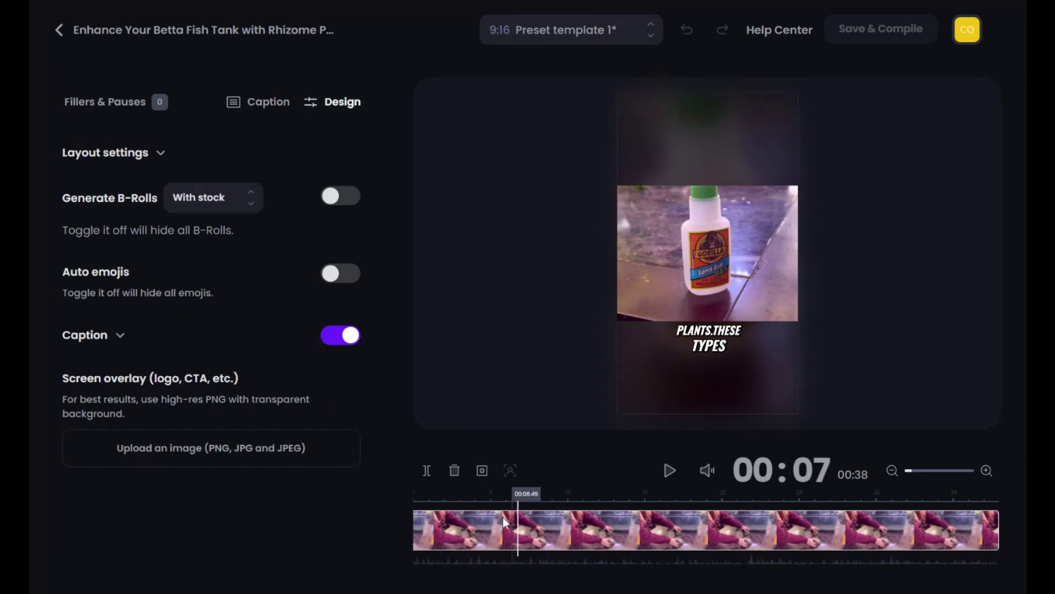
{"action": "left_click_drag", "start_coordinate": [765, 214], "coordinate": [712, 253]}
{"action": "left_click", "coordinate": [718, 257]}
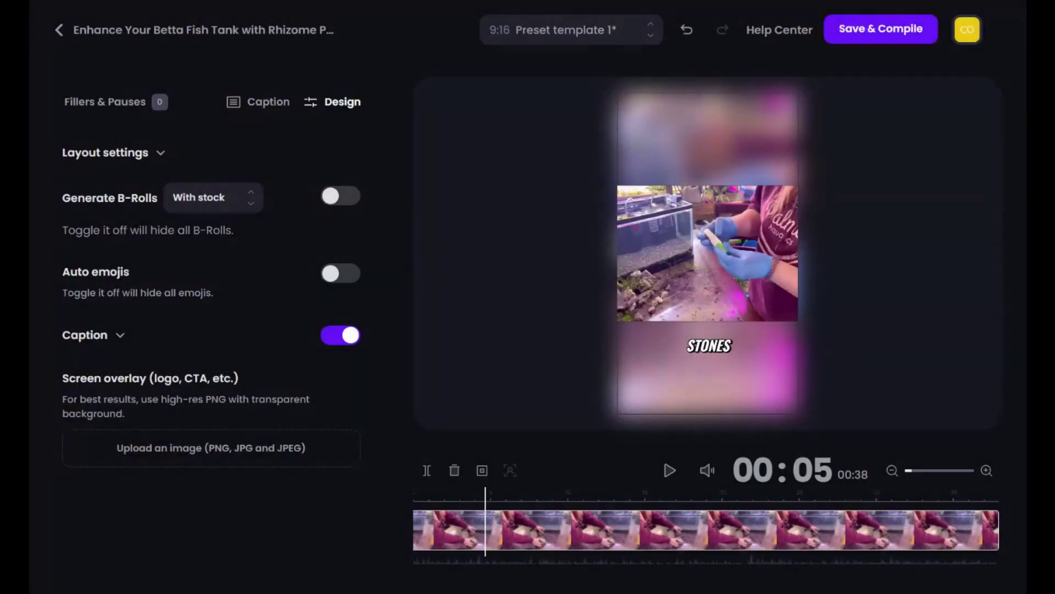
{"action": "left_click", "coordinate": [341, 196]}
Leave the editor and review the clip list, from rhizome plants 99/100 to diet tips 96/100.
{"action": "left_click", "coordinate": [59, 31]}
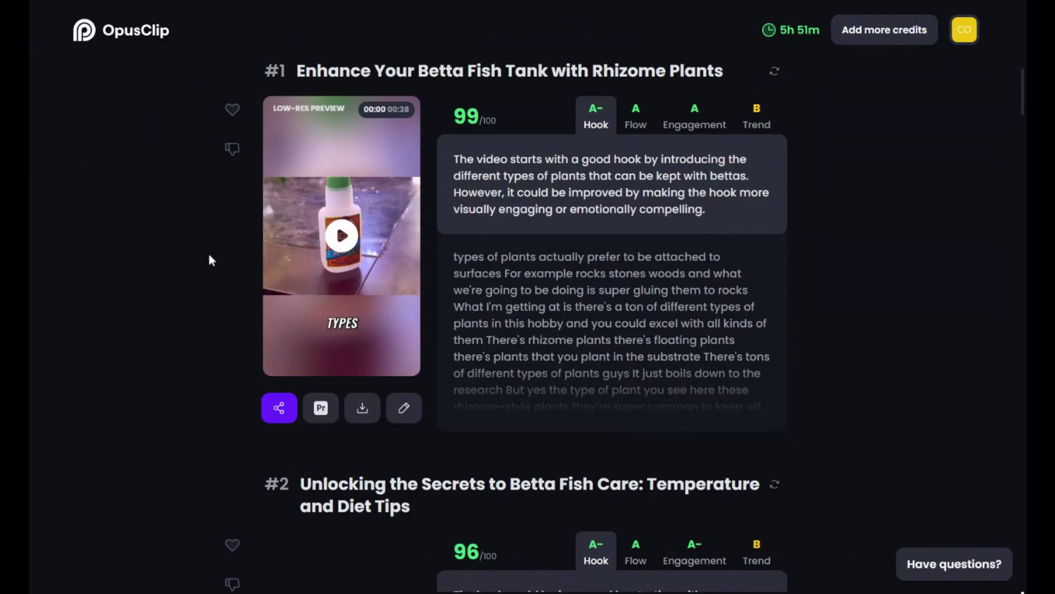
{"action": "scroll", "coordinate": [209, 253], "scroll_direction": "down", "scroll_amount": 6}
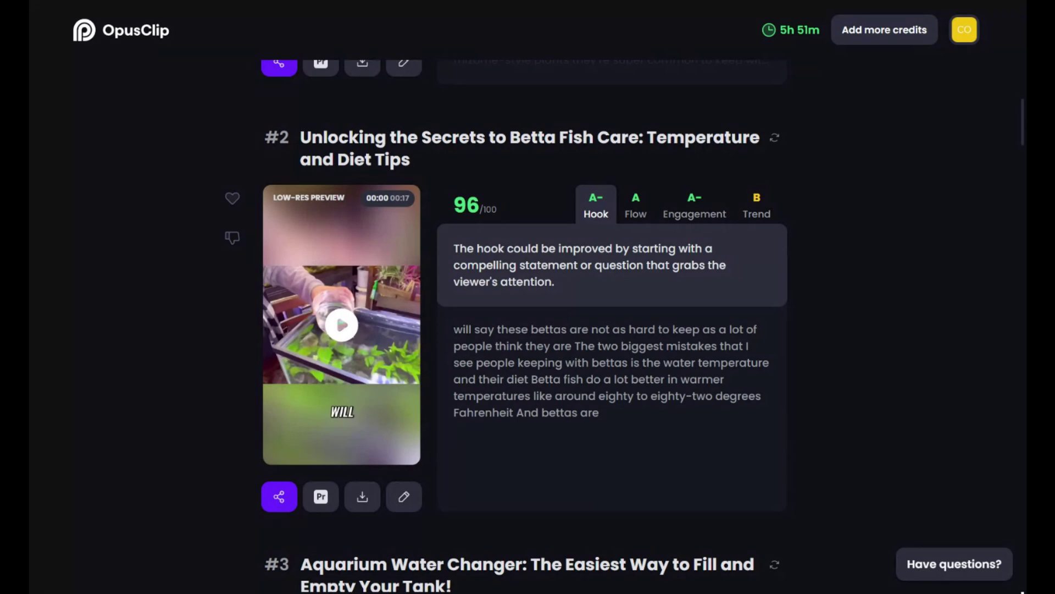
{"action": "scroll", "coordinate": [165, 315], "scroll_direction": "up", "scroll_amount": 8}
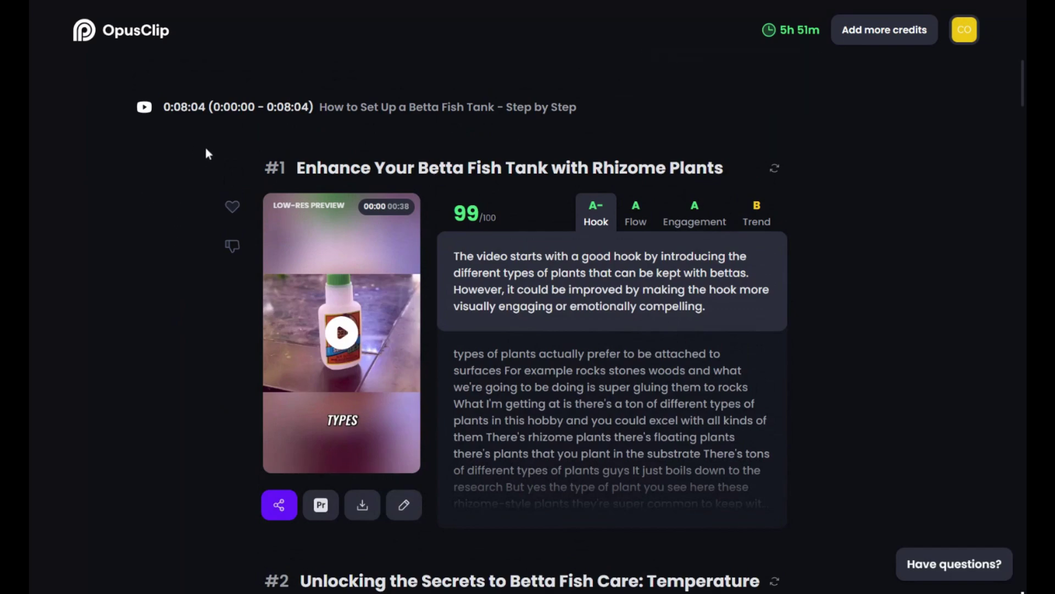
Scroll to clip #3, Aquarium Water Changer (92/100), and pause its preview near nine seconds.
{"action": "scroll", "coordinate": [245, 324], "scroll_direction": "down", "scroll_amount": 10}
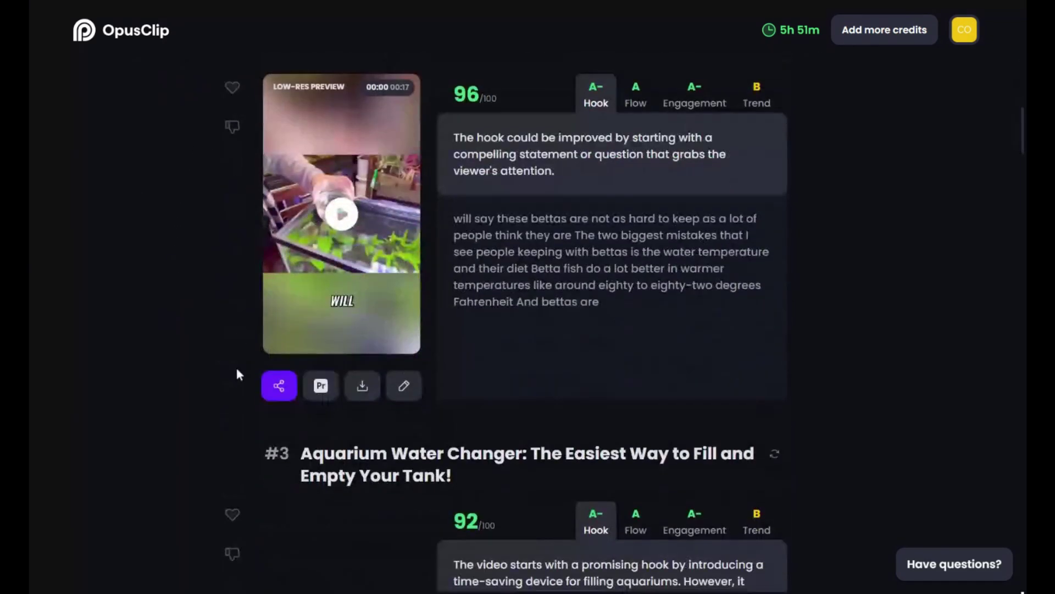
{"action": "scroll", "coordinate": [236, 365], "scroll_direction": "down", "scroll_amount": 5}
{"action": "scroll", "coordinate": [237, 372], "scroll_direction": "down", "scroll_amount": 4}
{"action": "scroll", "coordinate": [237, 371], "scroll_direction": "up", "scroll_amount": 8}
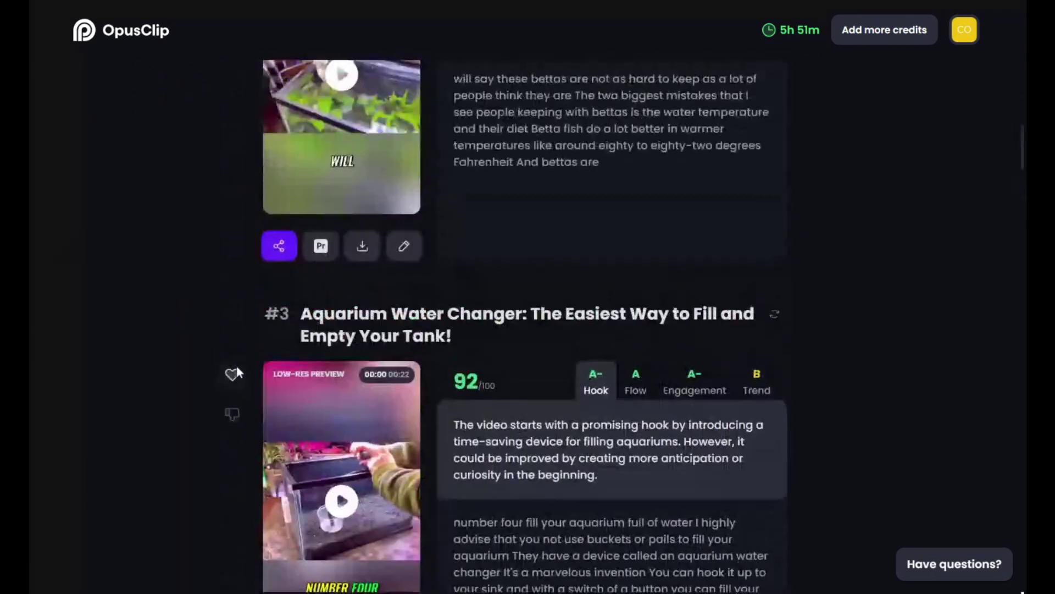
{"action": "scroll", "coordinate": [237, 373], "scroll_direction": "up", "scroll_amount": 5}
{"action": "scroll", "coordinate": [237, 372], "scroll_direction": "up", "scroll_amount": 5}
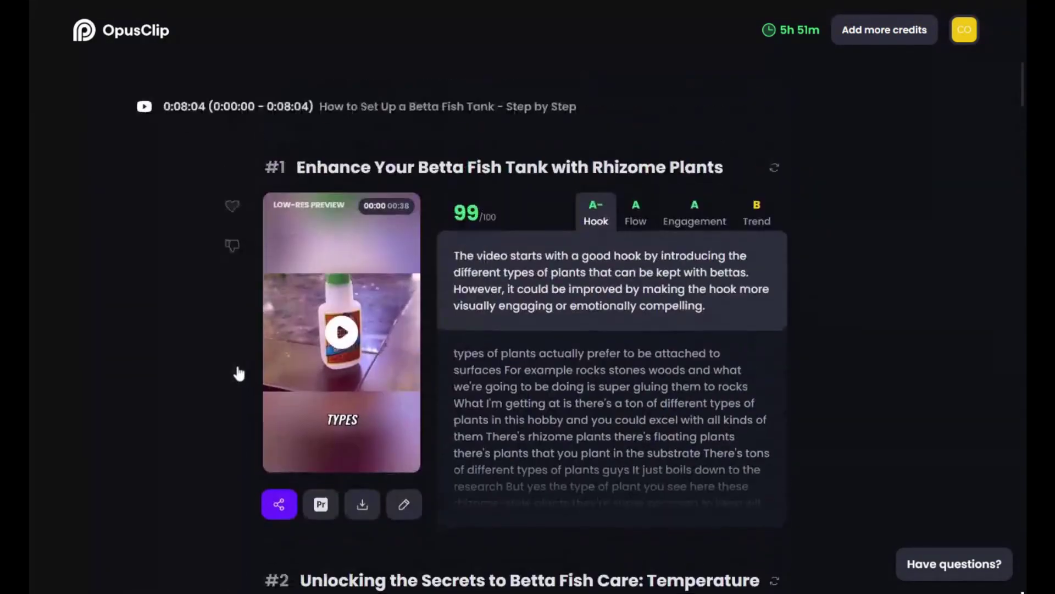
{"action": "scroll", "coordinate": [234, 370], "scroll_direction": "down", "scroll_amount": 4}
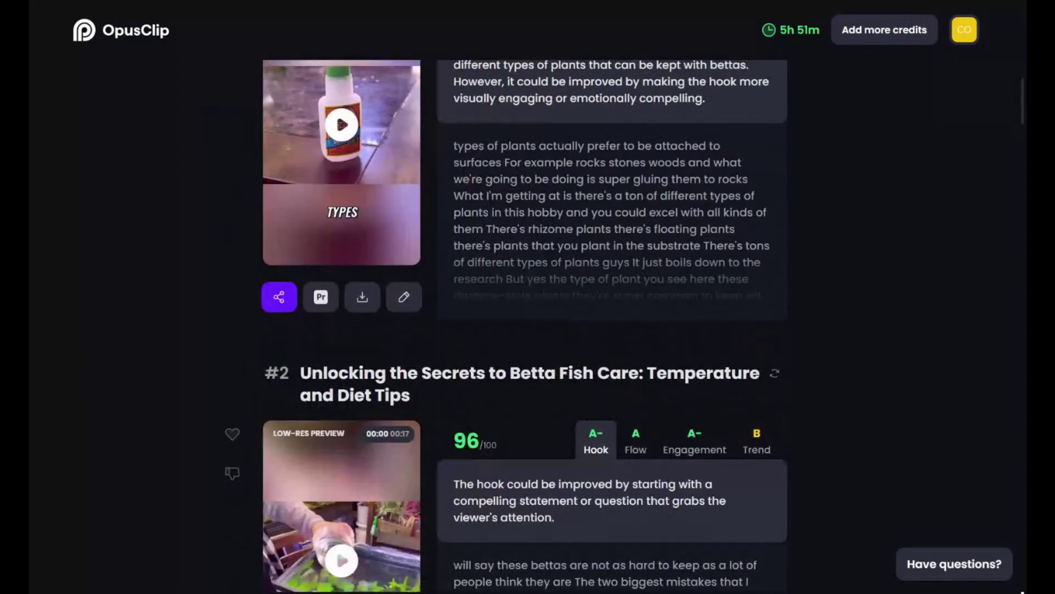
{"action": "scroll", "coordinate": [344, 241], "scroll_direction": "down", "scroll_amount": 6}
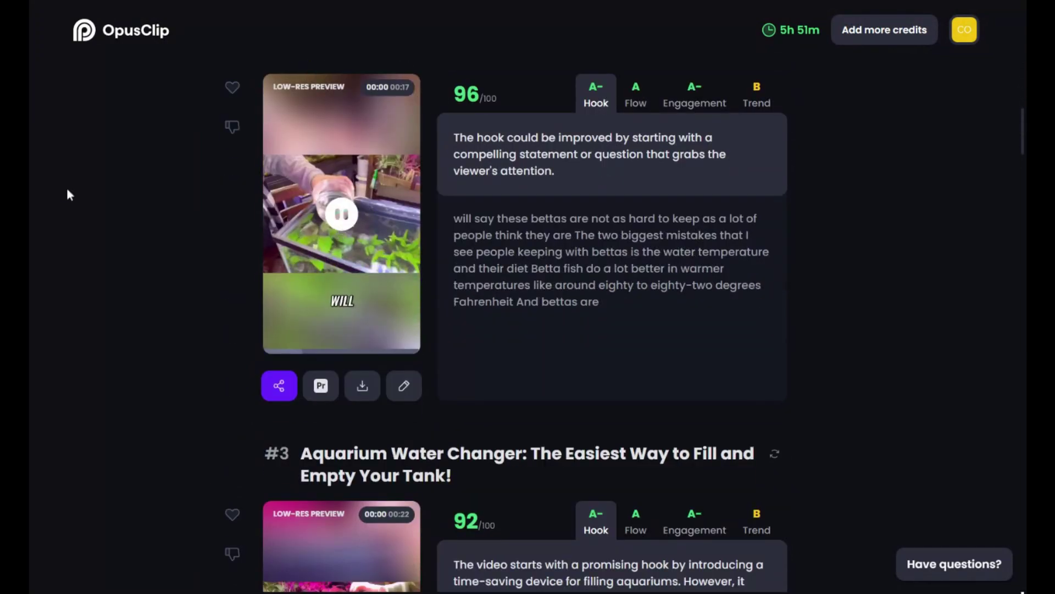
{"action": "scroll", "coordinate": [182, 242], "scroll_direction": "down", "scroll_amount": 5}
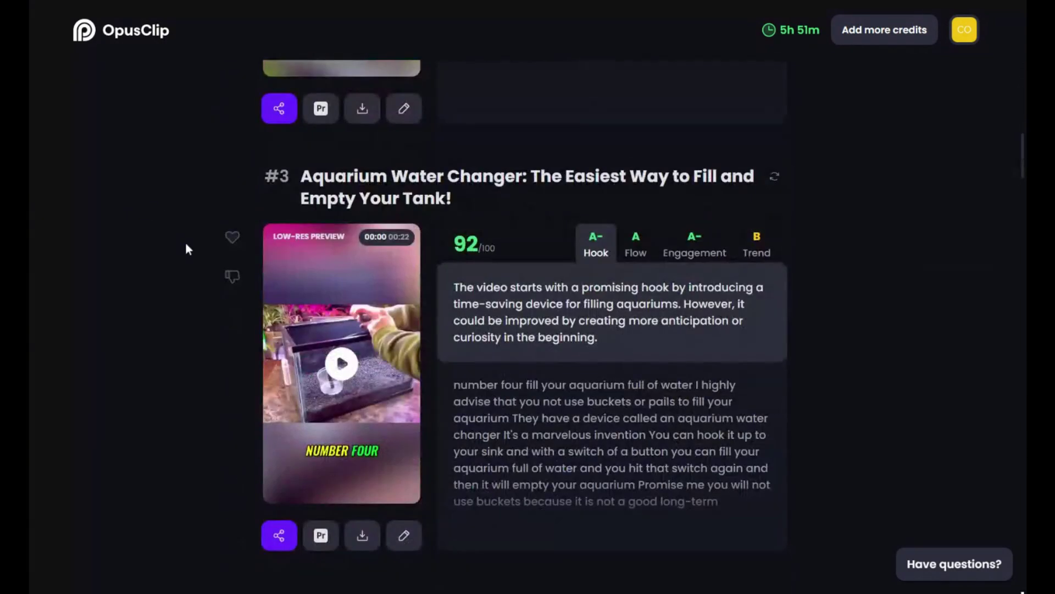
{"action": "scroll", "coordinate": [186, 241], "scroll_direction": "down", "scroll_amount": 4}
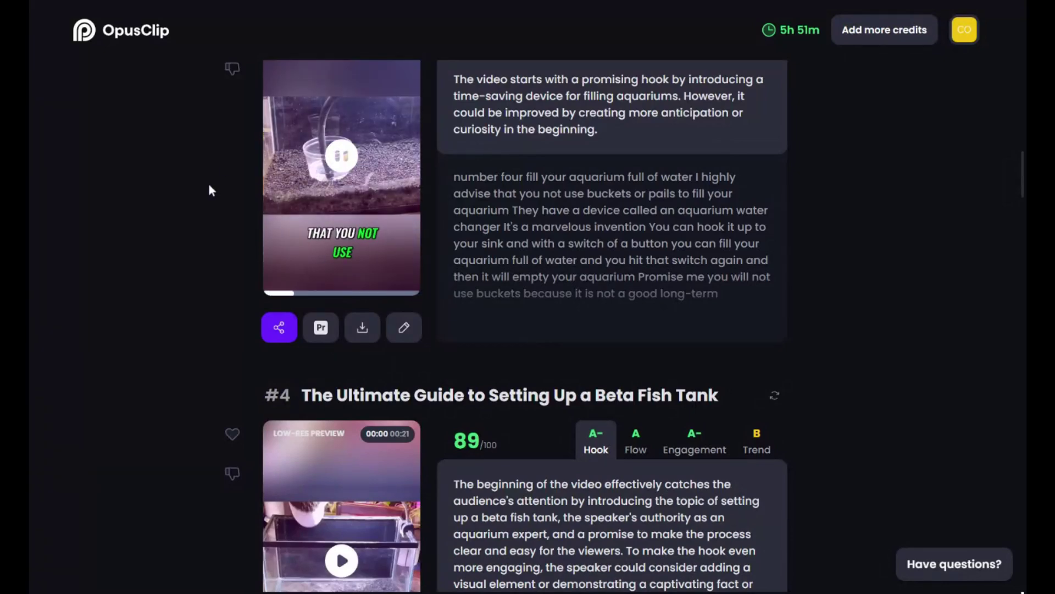
{"action": "scroll", "coordinate": [199, 187], "scroll_direction": "up", "scroll_amount": 1}
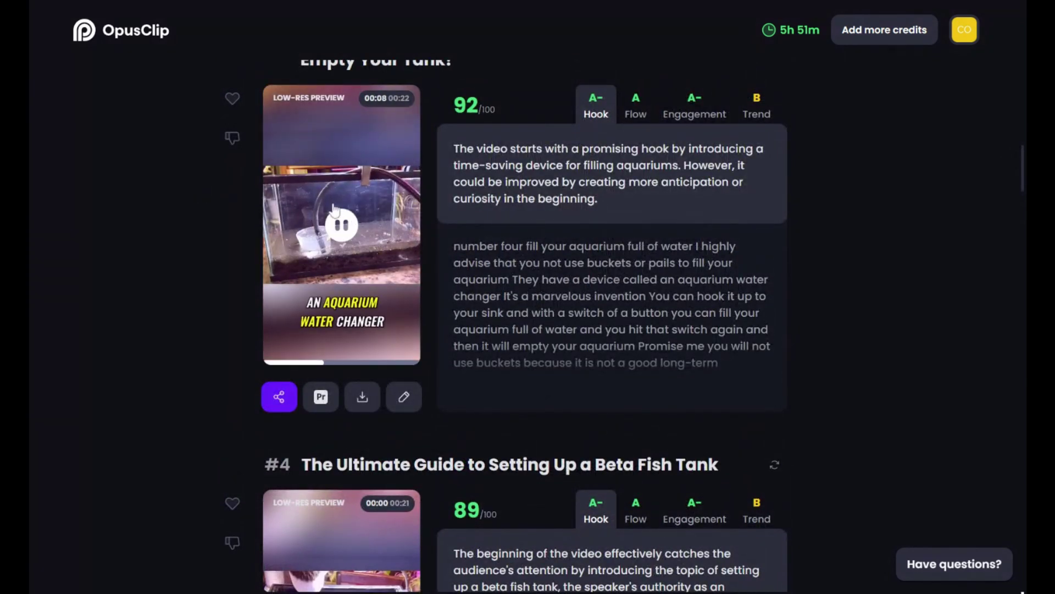
{"action": "left_click", "coordinate": [342, 225]}
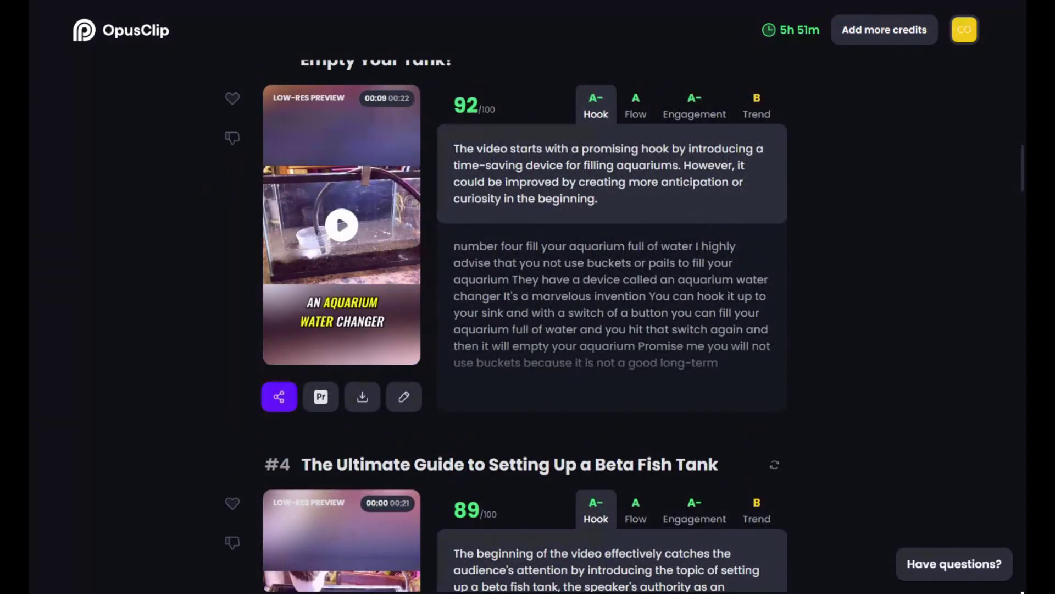